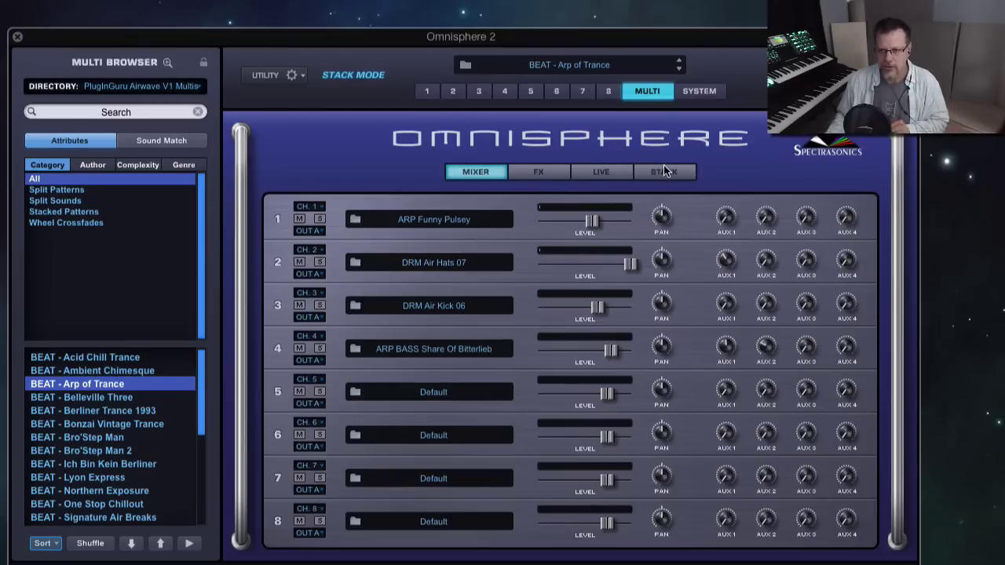
- View the multi's Stack mode layout and return to the mixer page
click(666, 171)
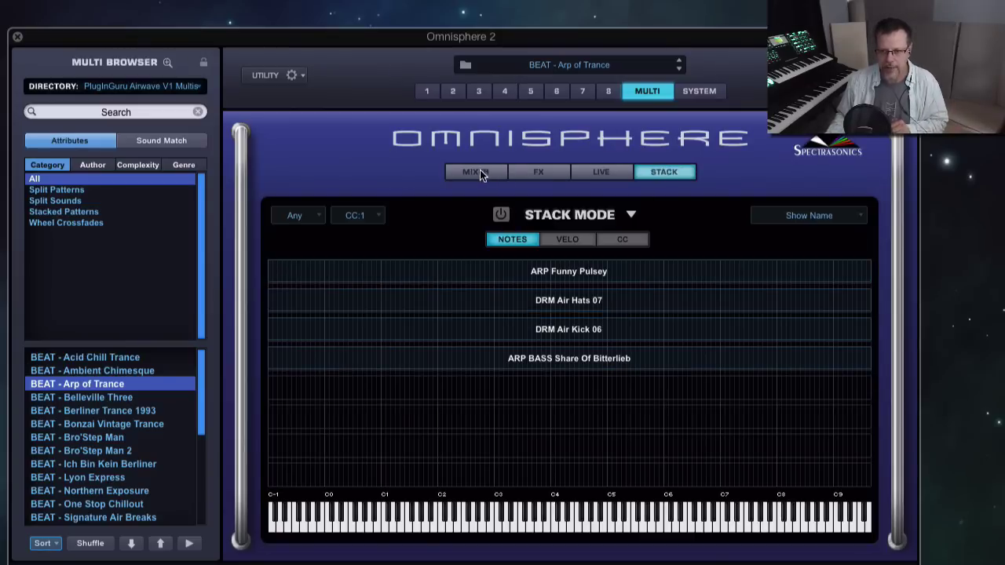
click(478, 172)
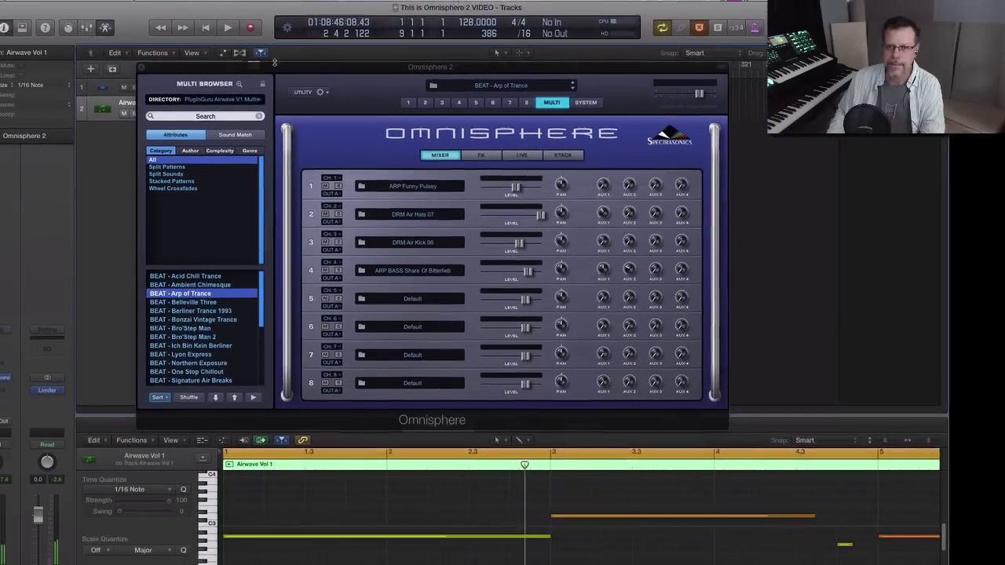
- Clear the plug-in window from the track list and add seven Omnisphere 2 tracks, each on the next MIDI channel
drag(254, 51, 596, 376)
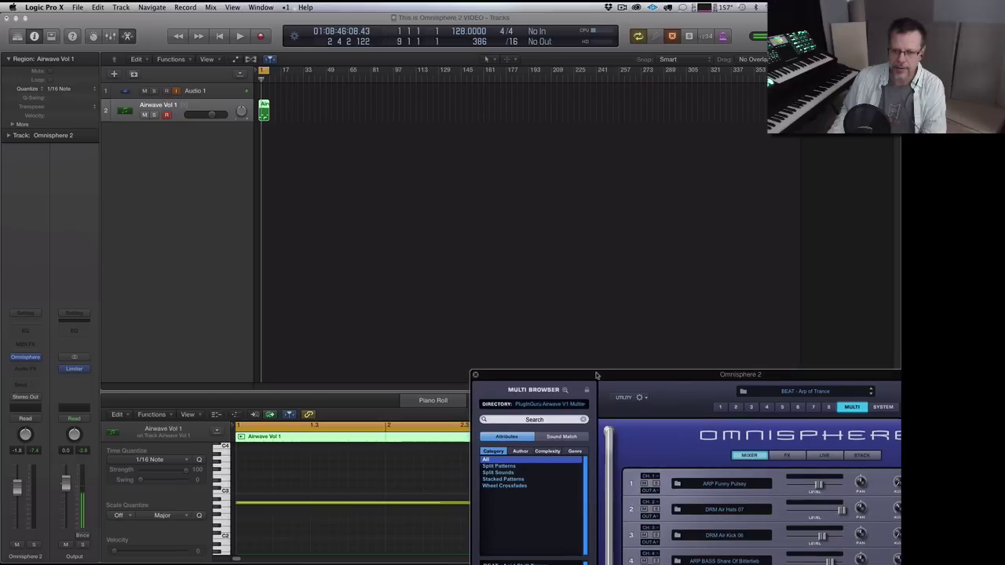
click(121, 7)
mouse_move(228, 62)
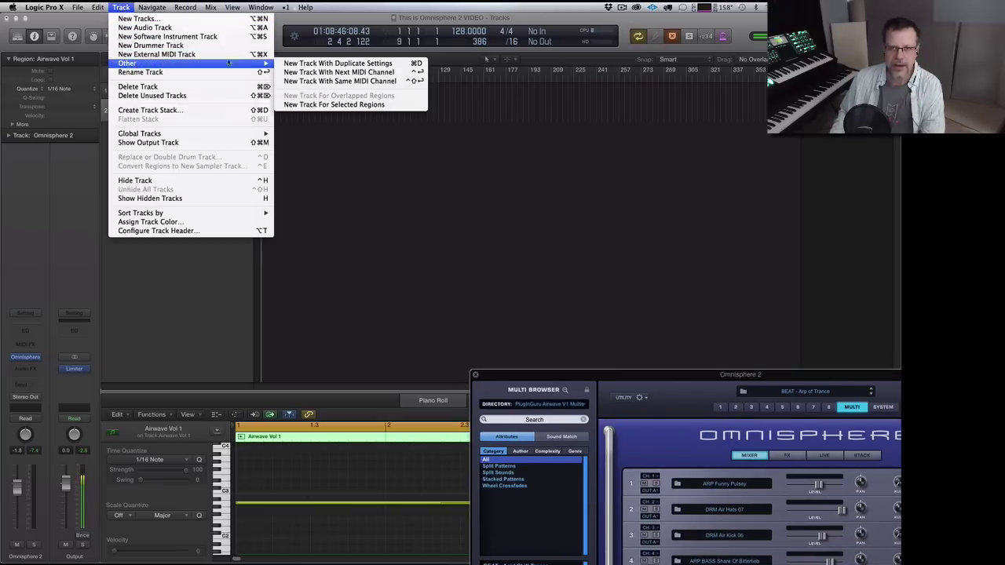
click(332, 78)
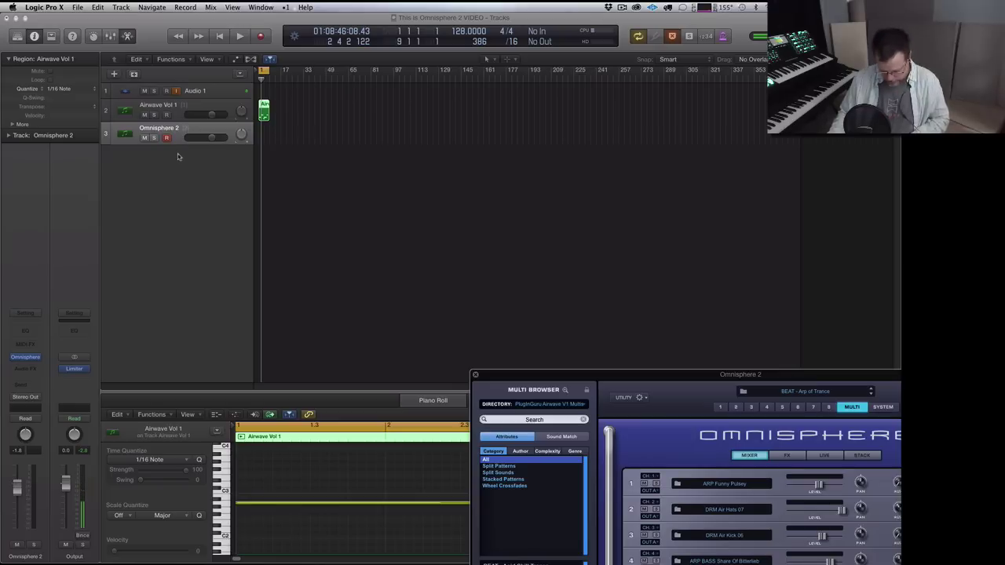
click(146, 5)
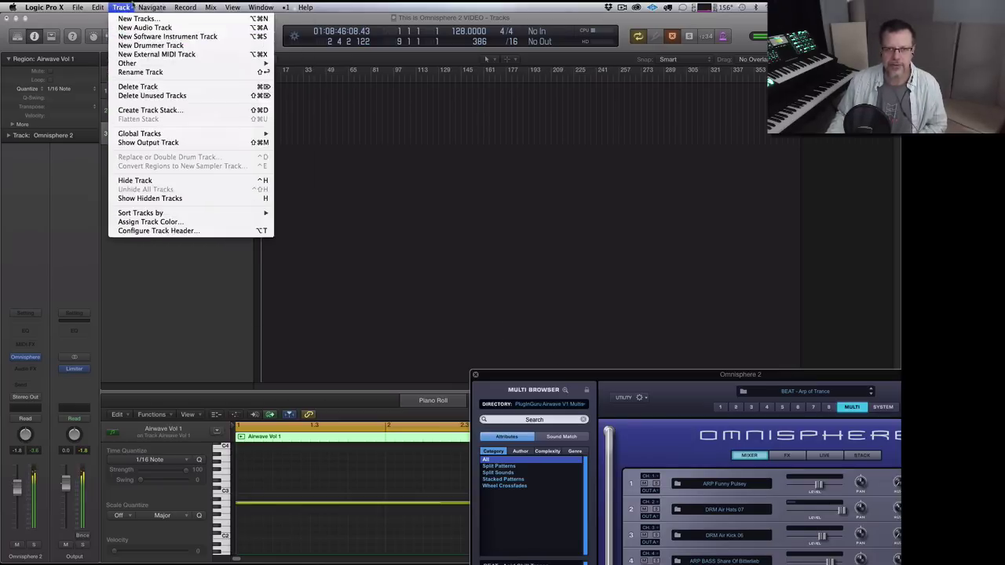
mouse_move(142, 63)
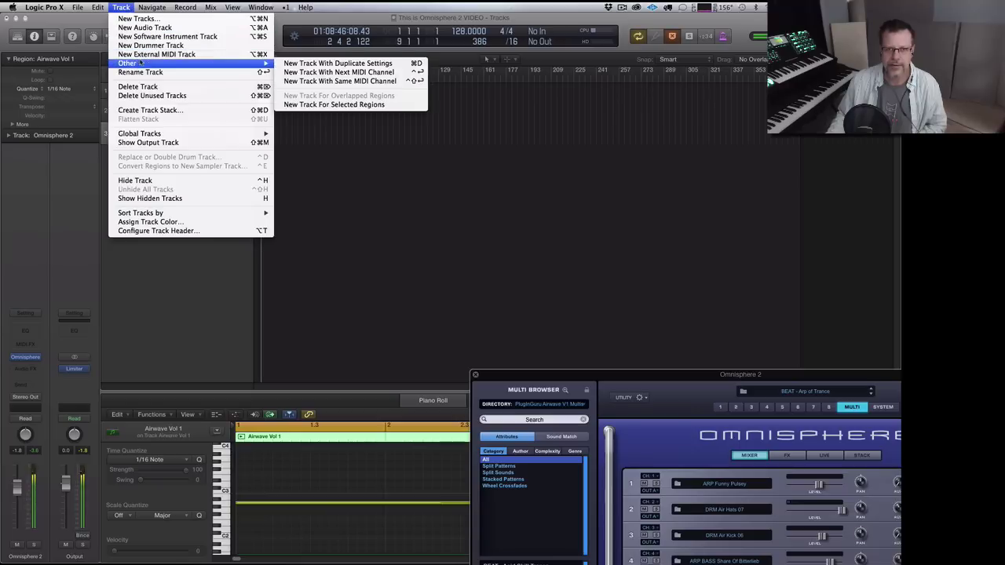
click(315, 73)
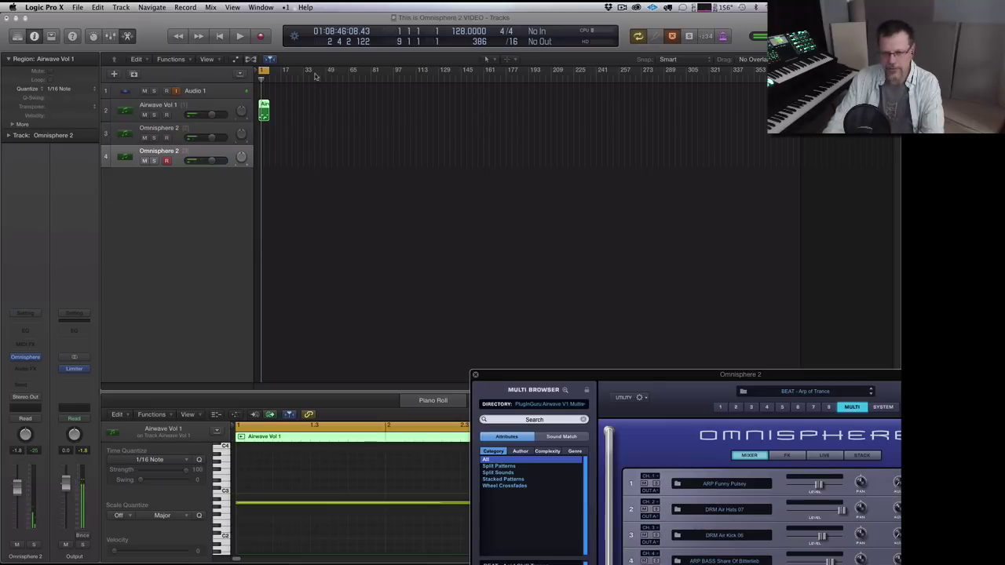
key(ctrl+Return)
key(ctrl+Return)
key(ctrl+Return)
key(ctrl+Return)
key(ctrl+Return)
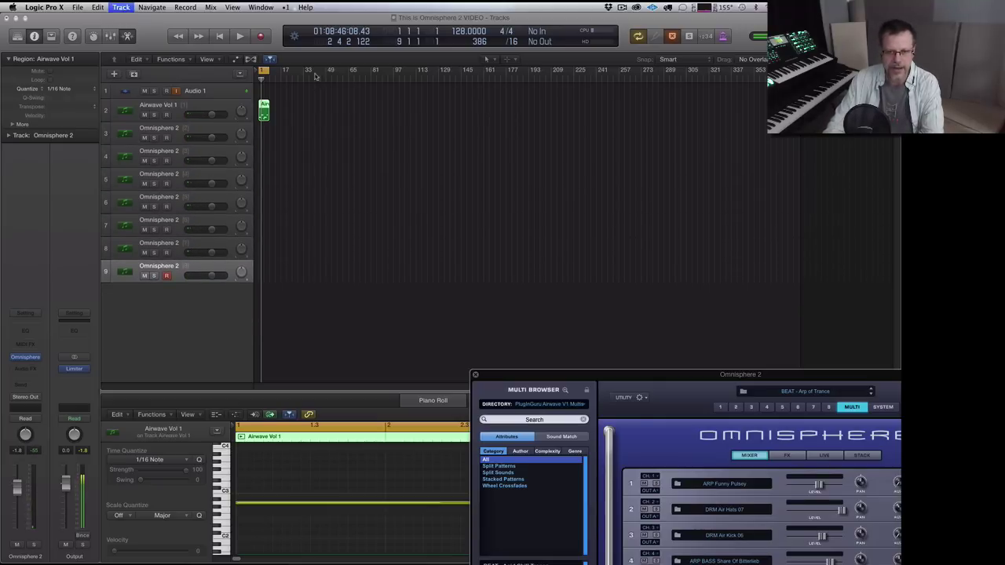
- Audition the Omnisphere parts on tracks 3, 4 and 5 in turn, ending on track 5
click(187, 131)
click(197, 153)
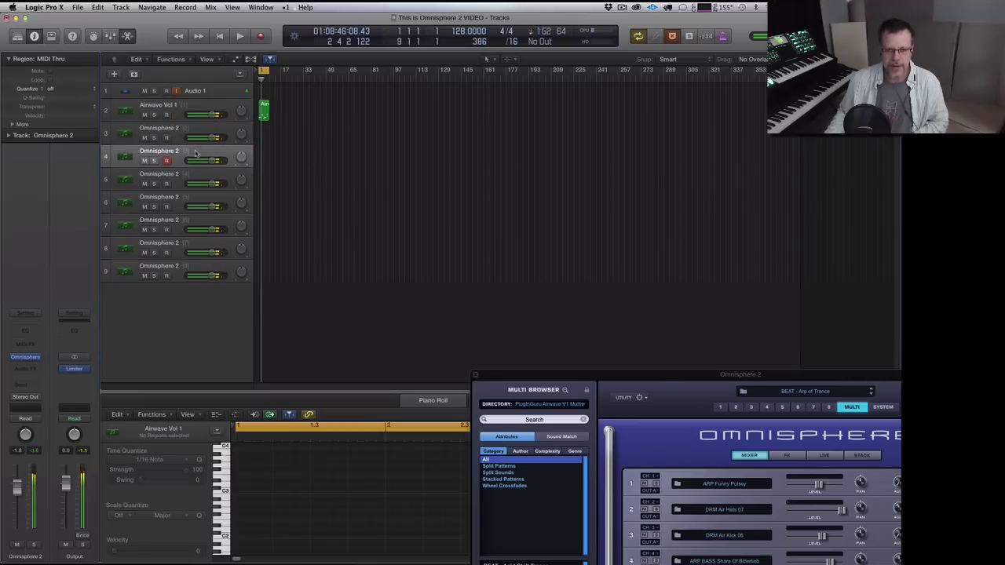
click(206, 170)
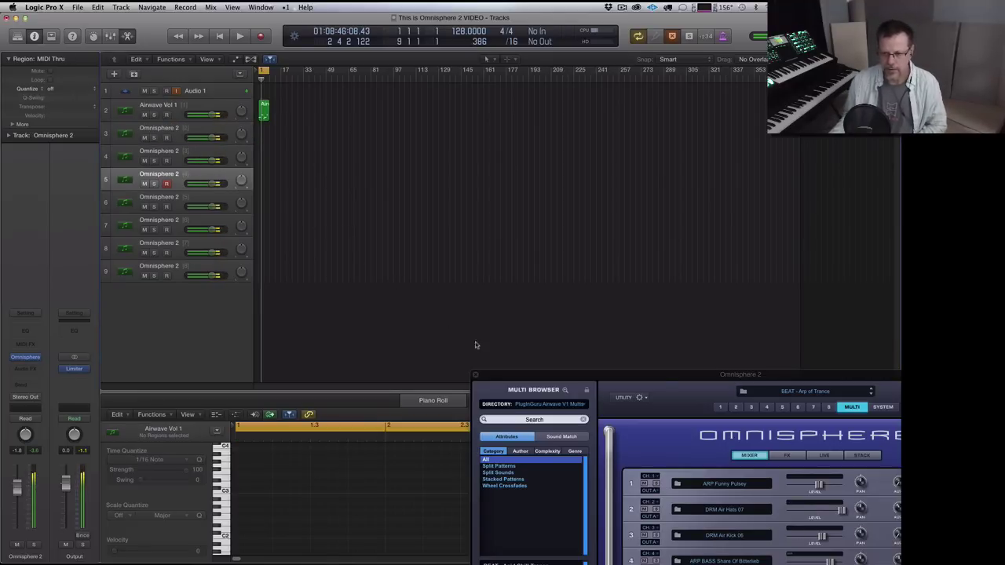
- Load the patch BPM BASS - Trance Arp 04 from the PluginGuru Airwave V1 Patches directory into part 4
drag(546, 377, 476, 205)
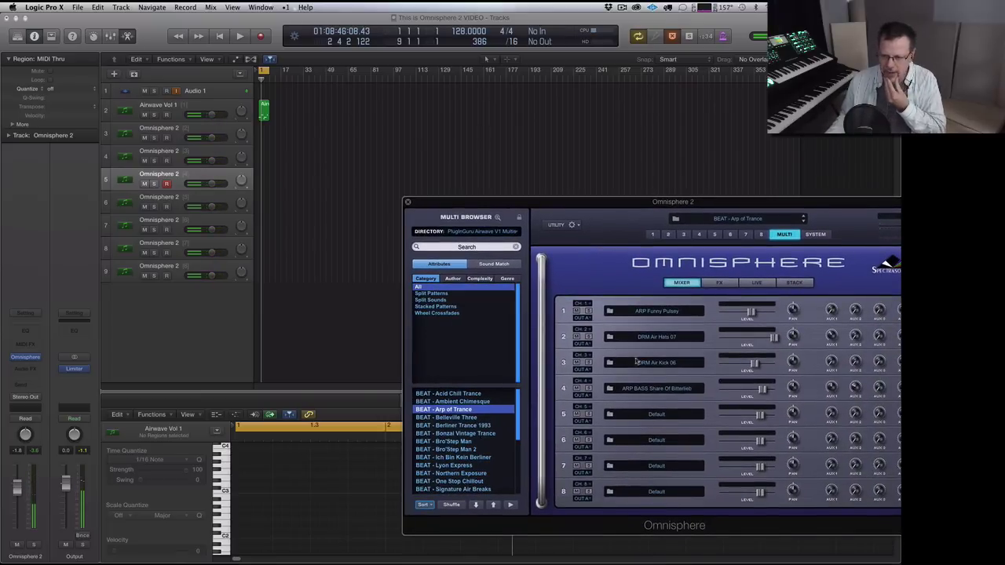
click(699, 235)
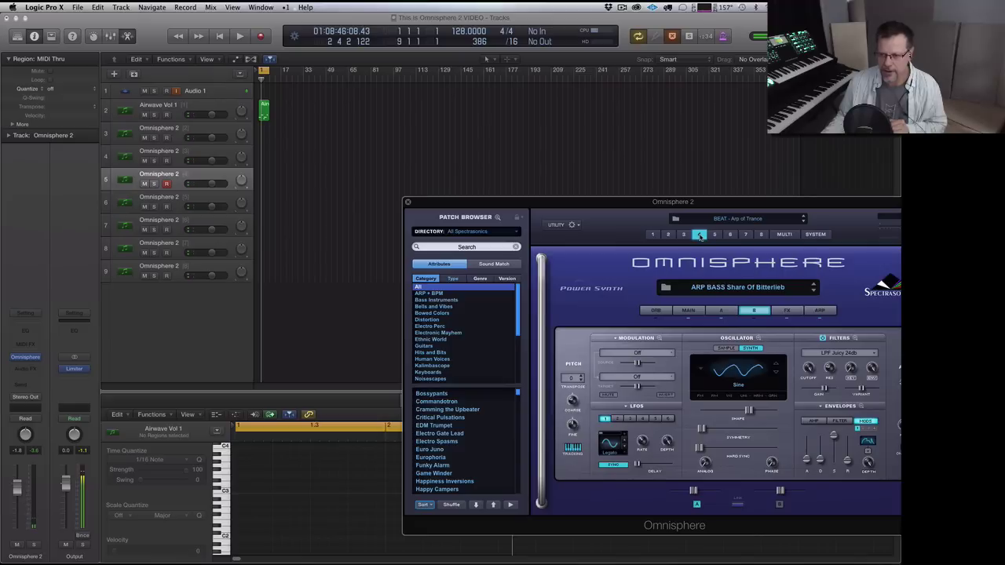
click(462, 232)
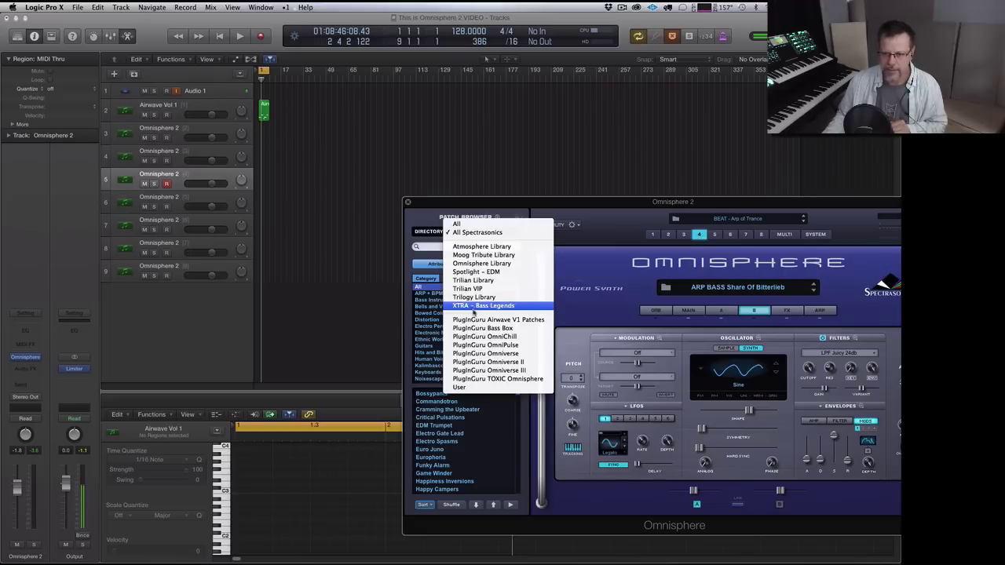
click(738, 242)
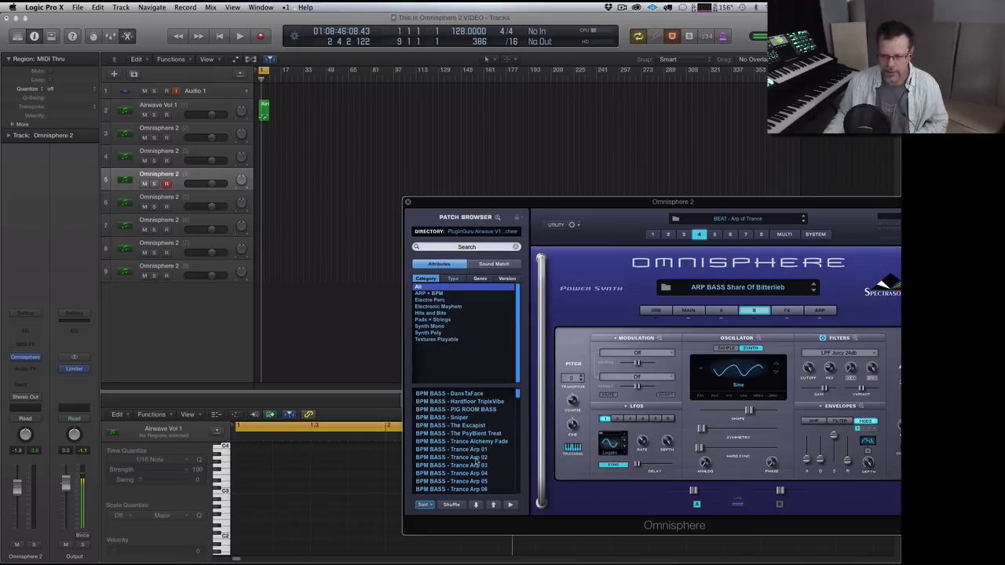
click(474, 473)
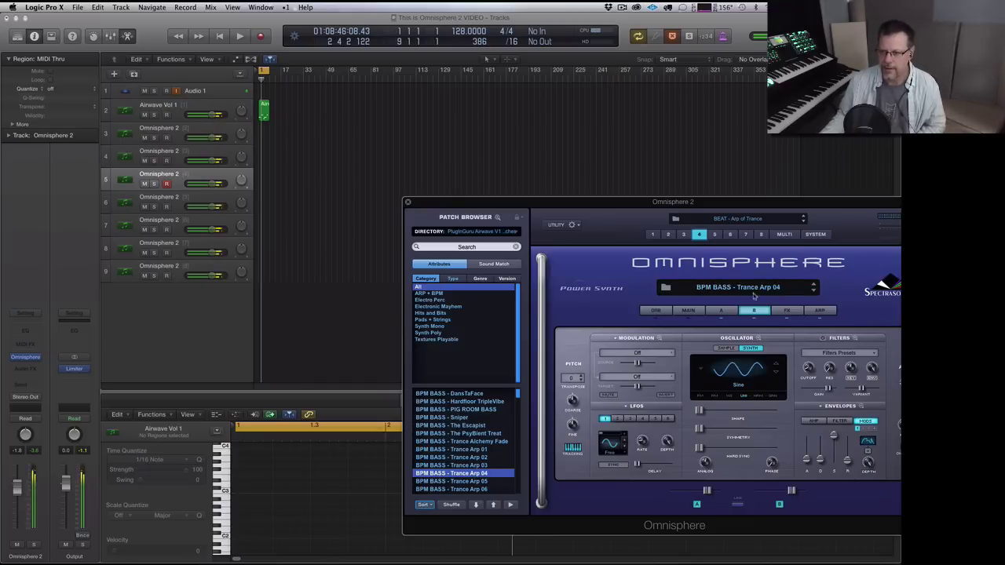
- Lower the EZ-Verb mix on the multi's Aux 1 effects and reduce the Imager gain in the Master effects
click(787, 311)
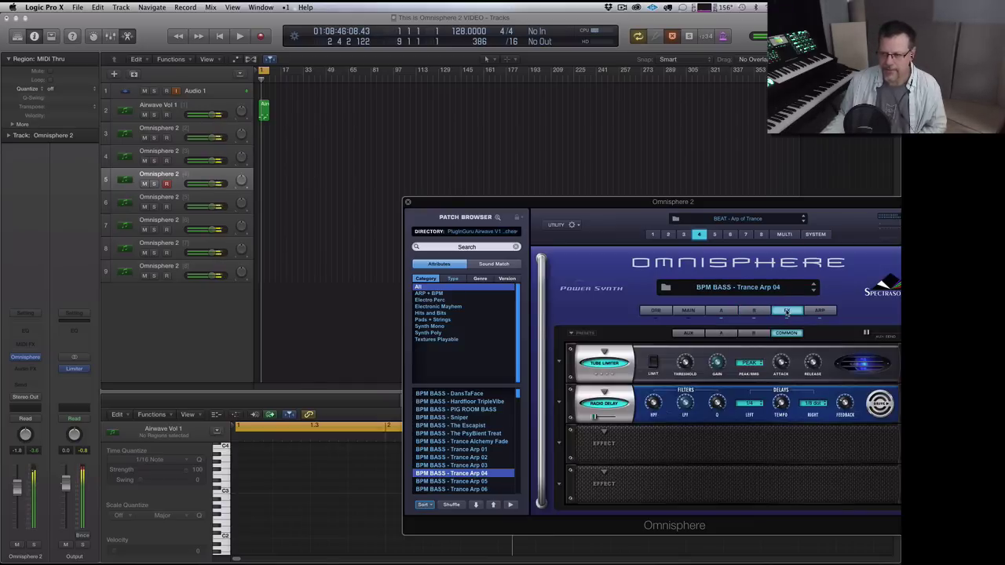
click(784, 234)
click(720, 284)
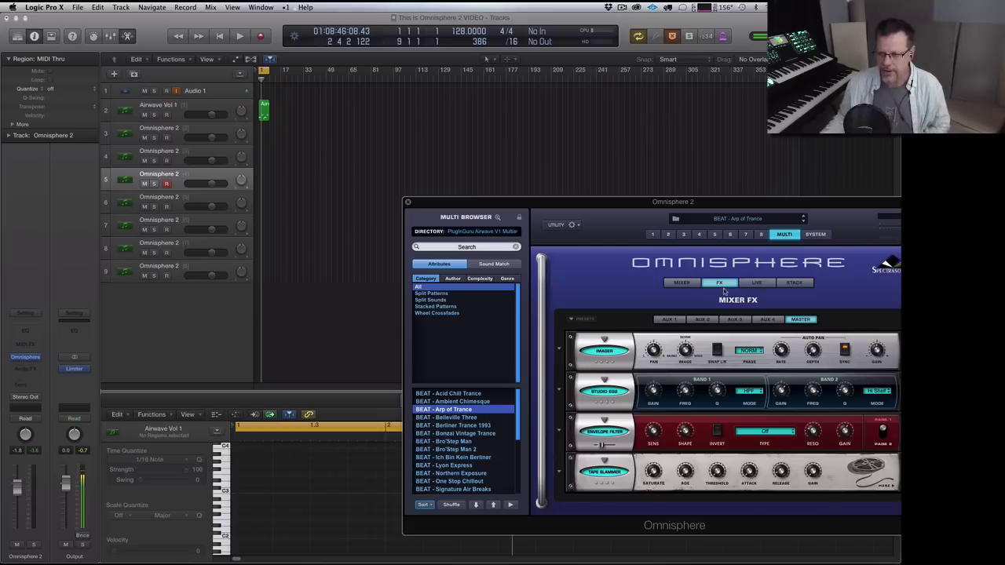
click(667, 320)
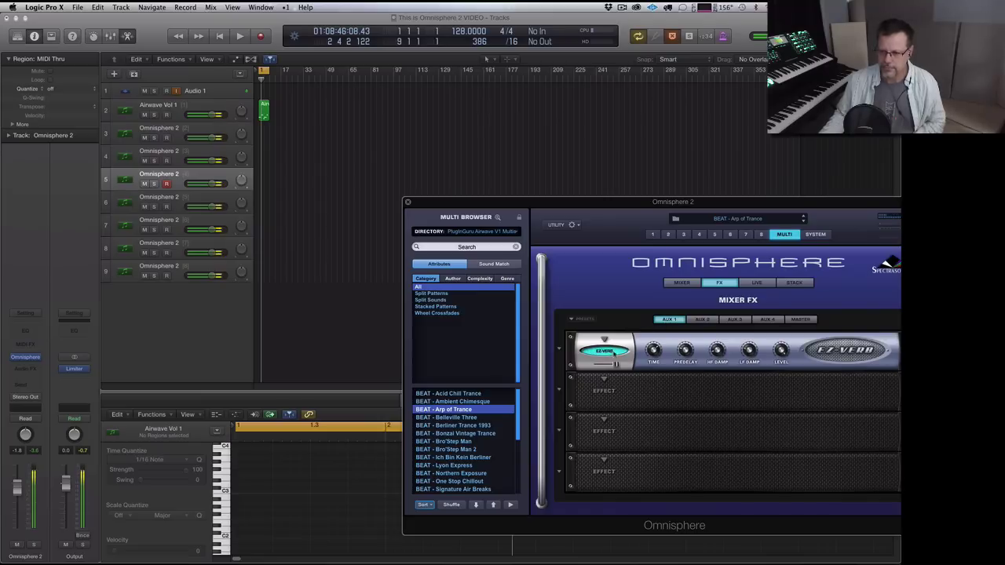
drag(615, 366, 599, 375)
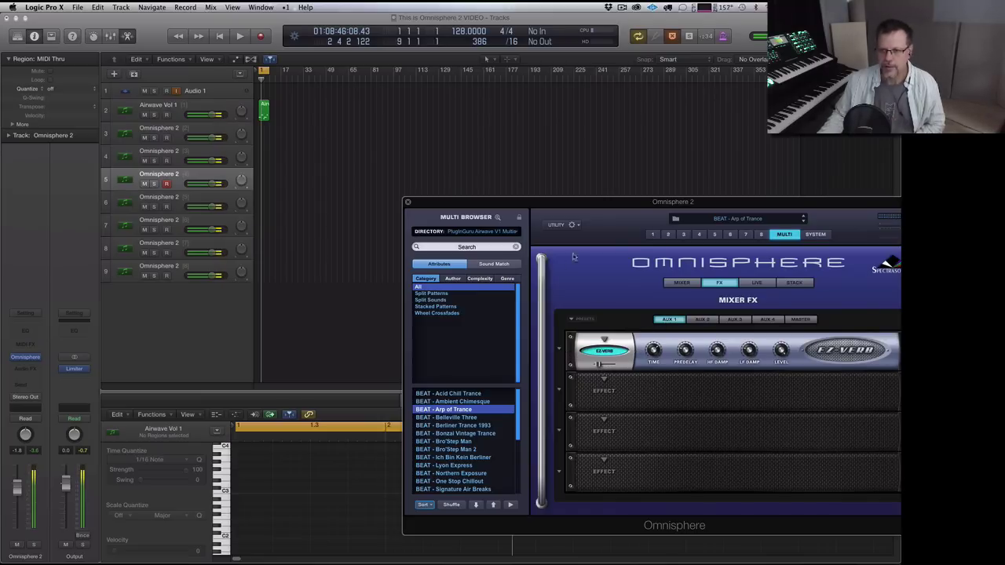
click(799, 320)
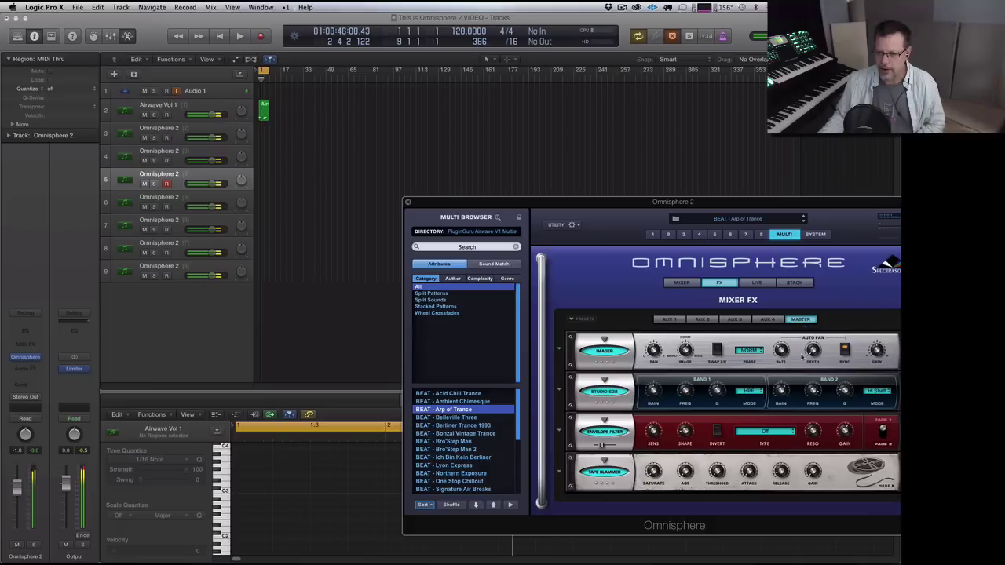
drag(877, 350, 876, 370)
- Zoom in on the arrangement and move the Airwave Vol 1 region to start at bar 3
click(347, 251)
key(z)
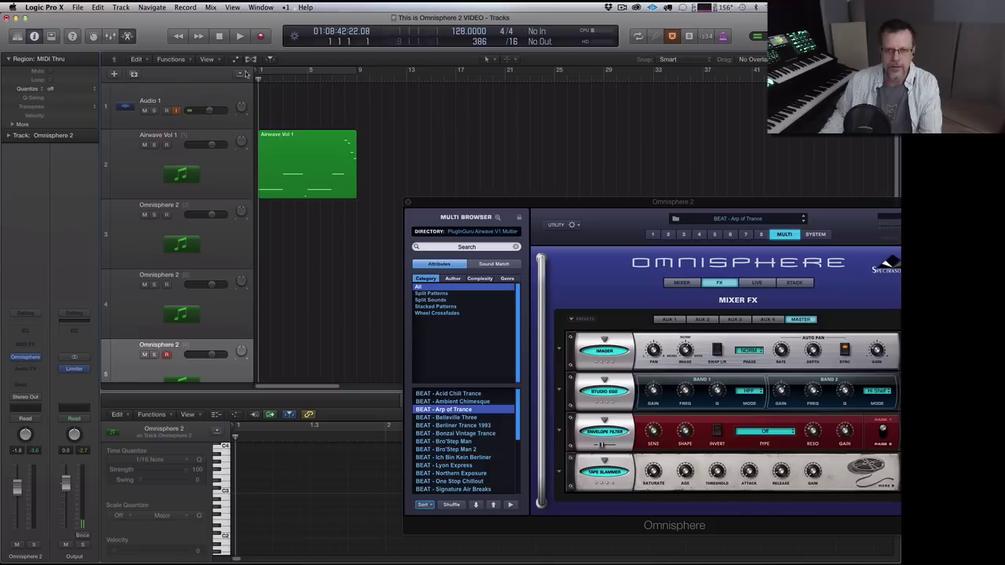
drag(291, 142, 311, 146)
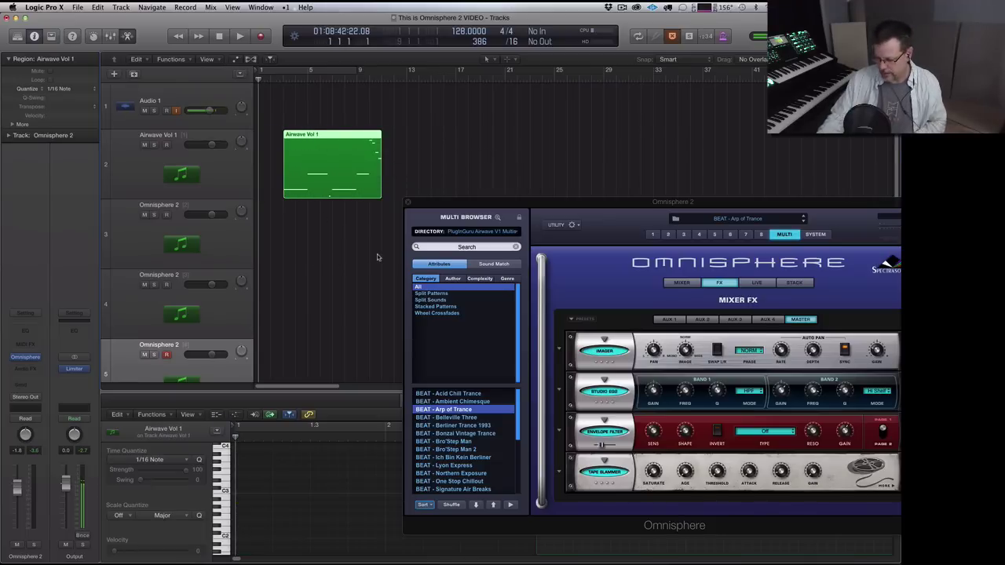
- Record a bass part on track 5 and quantize the recorded region to 1/16 Note
key(space)
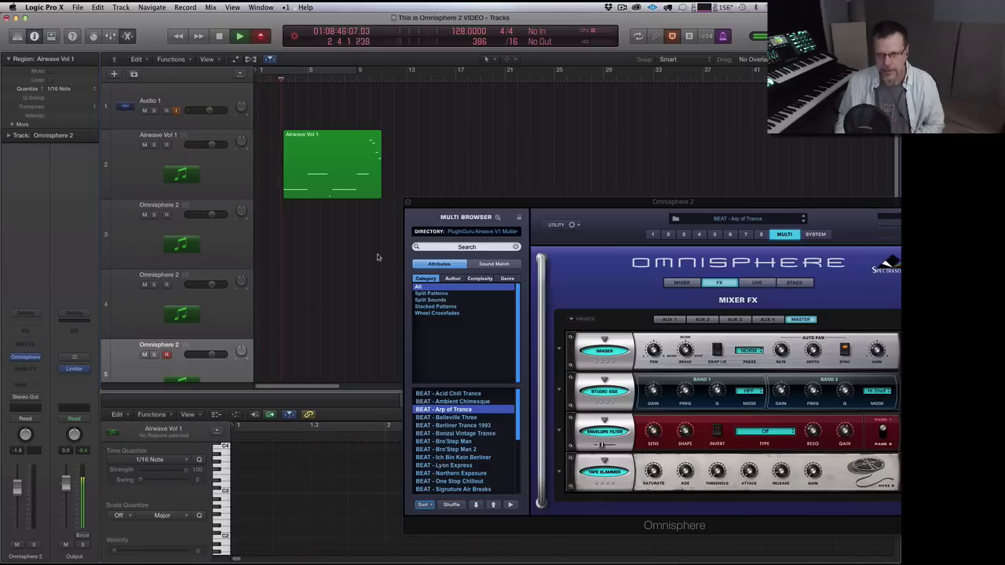
key(r)
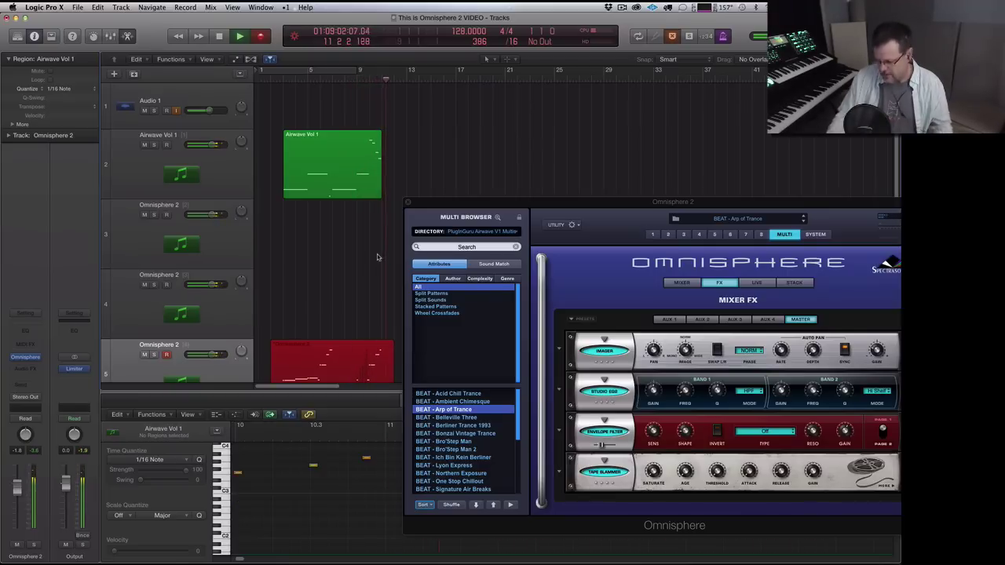
key(space)
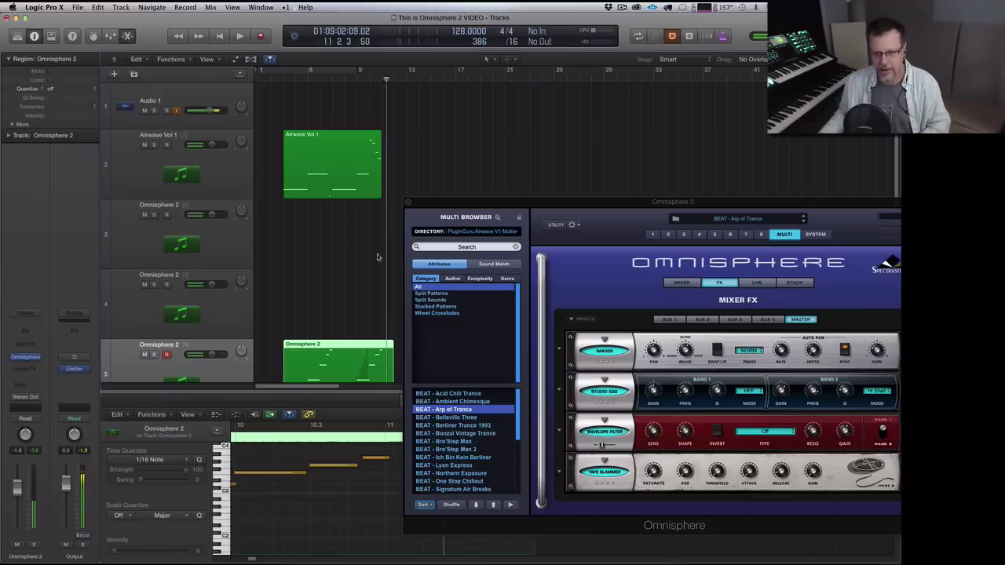
click(361, 345)
key(q)
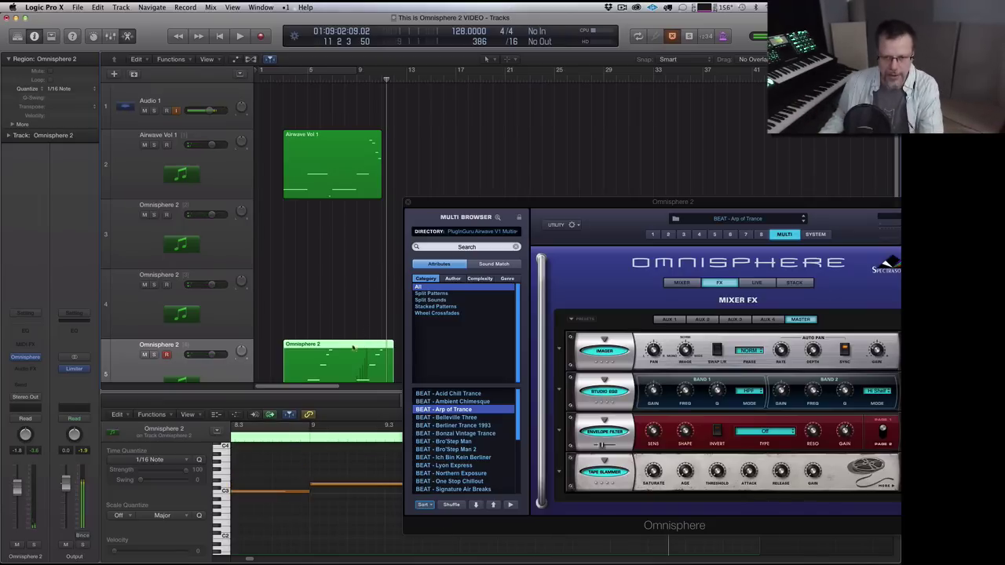
- Record a kick part on track 4, starting playback from the beginning of the project
click(198, 278)
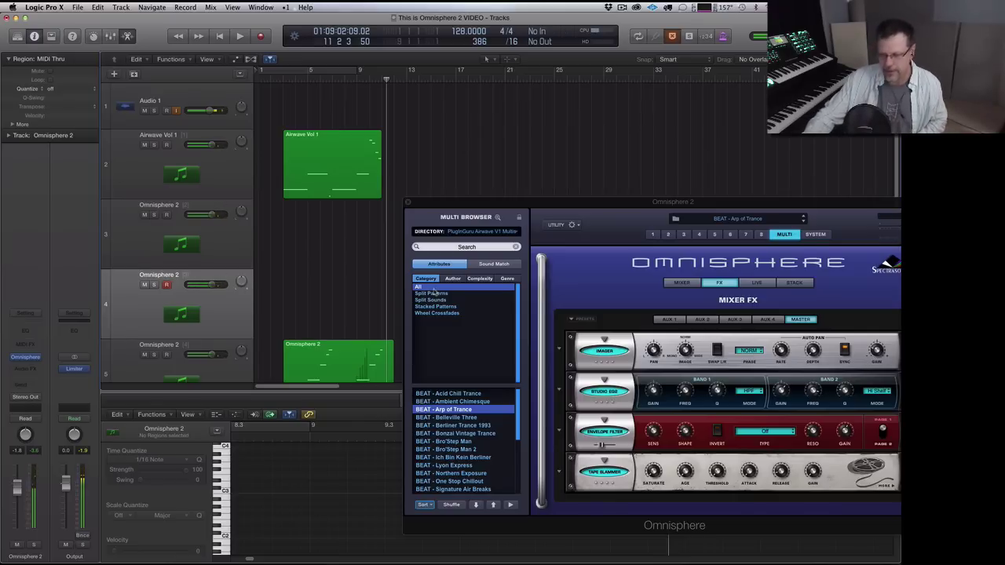
key(Return)
key(space)
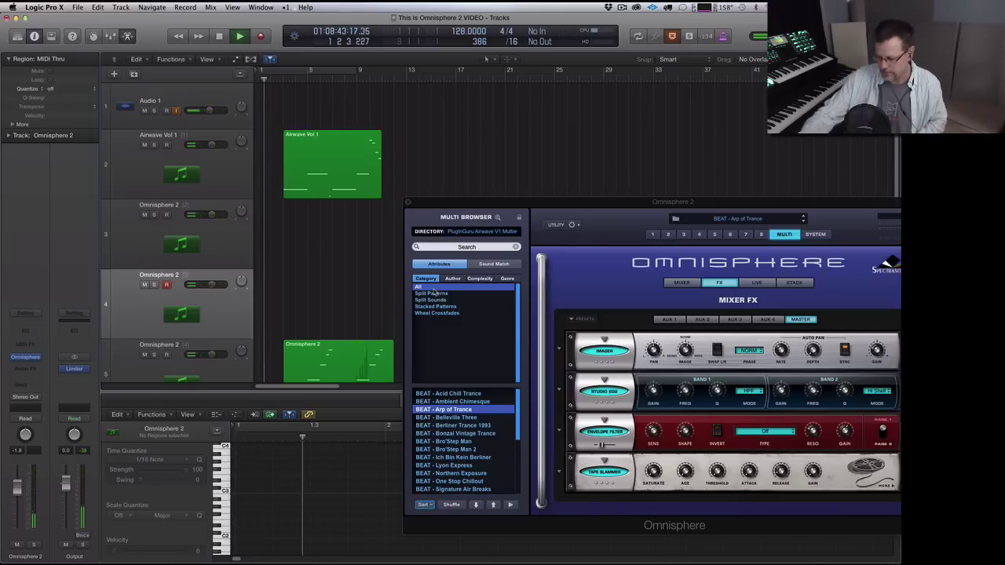
key(r)
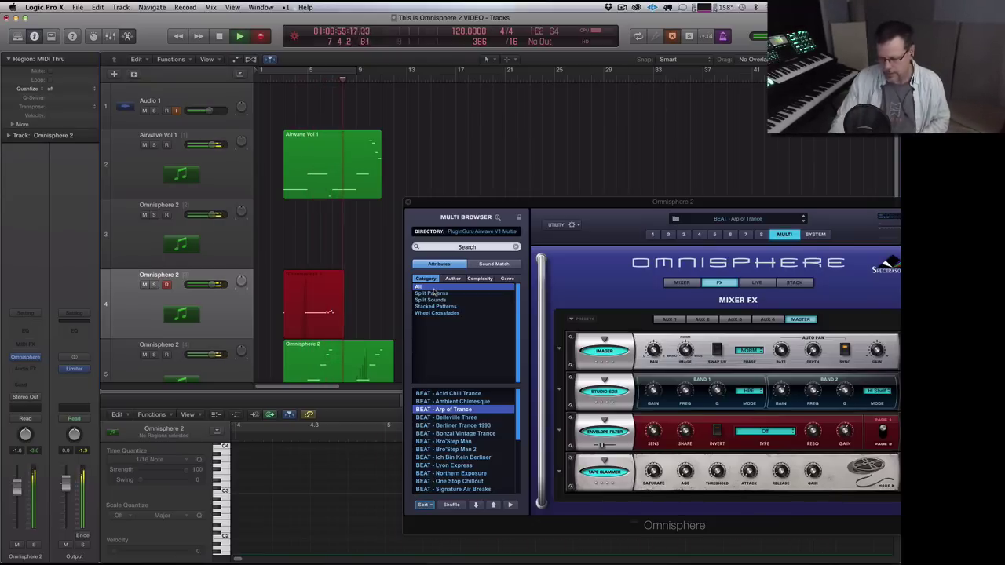
key(space)
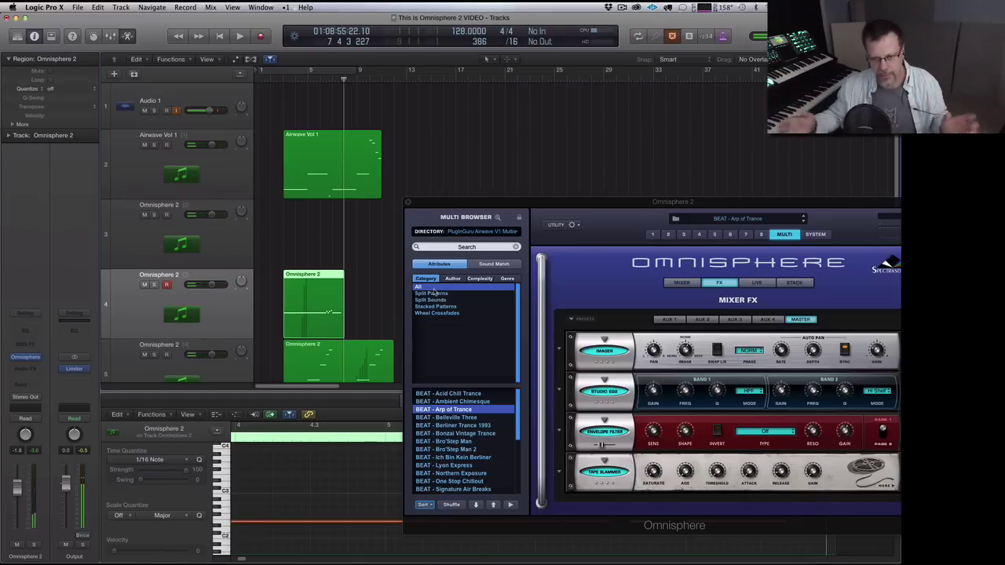
- Record a hi-hat part on track 3, discarding the first take, and quantize the recorded region to 1/16 Note
click(190, 205)
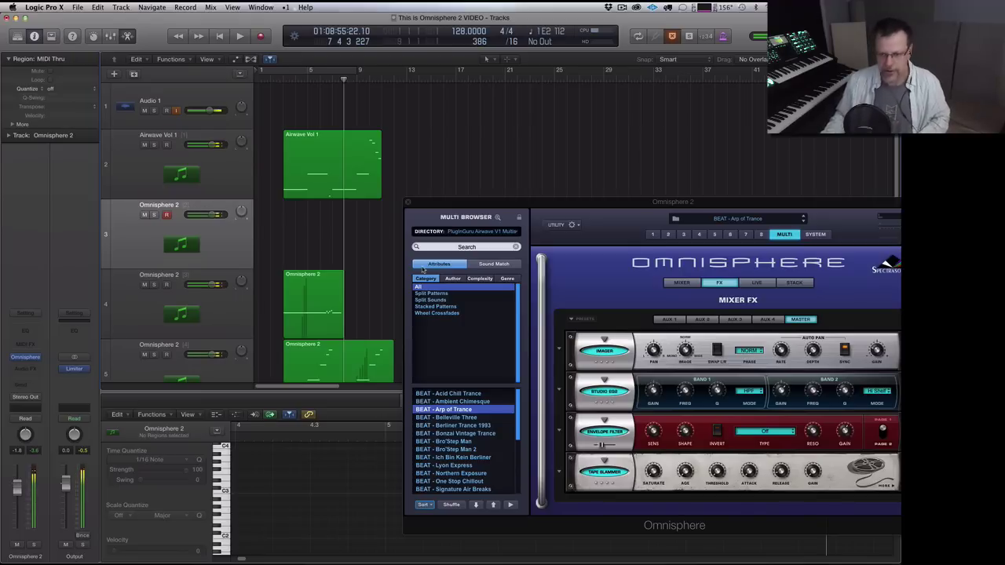
key(space)
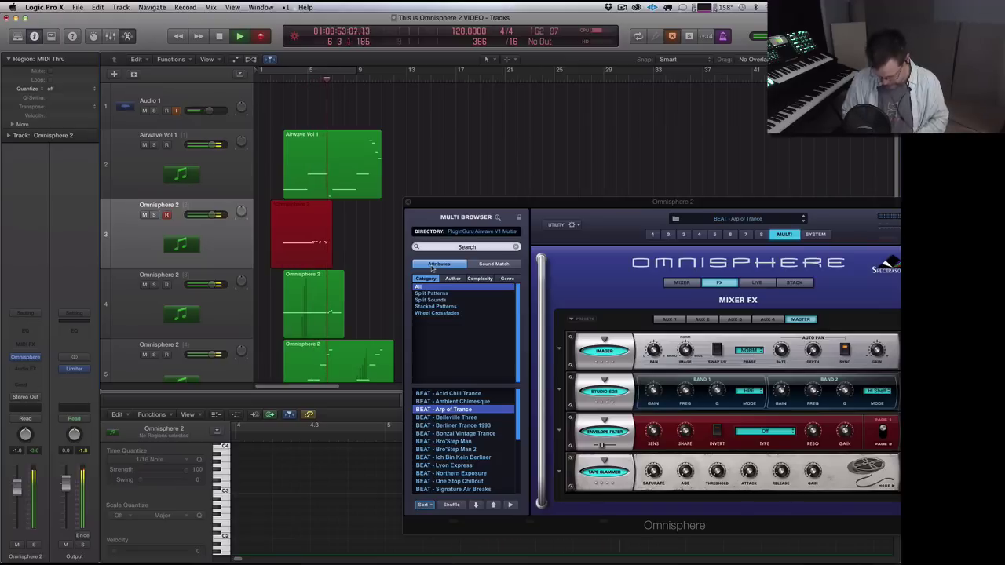
key(super+period)
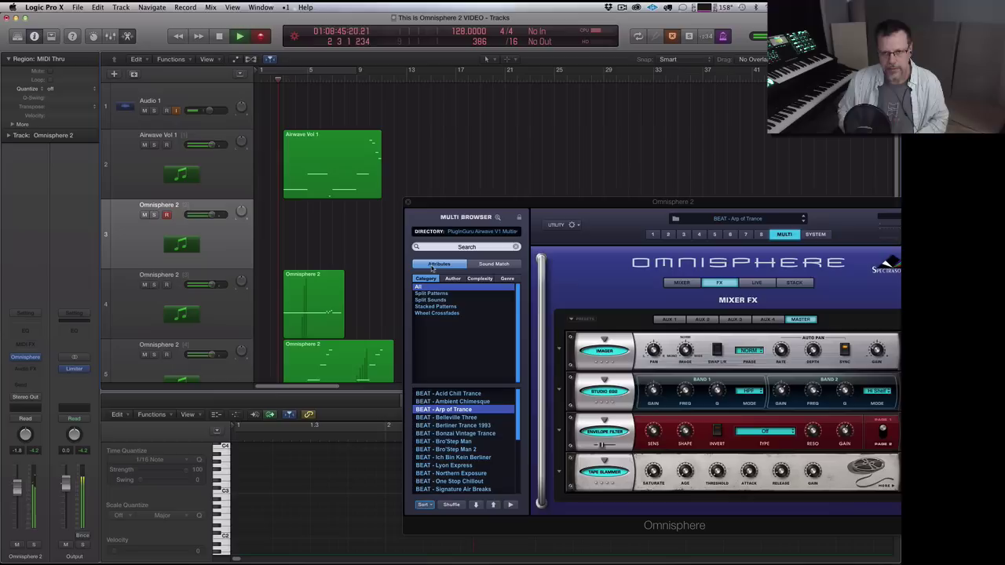
key(r)
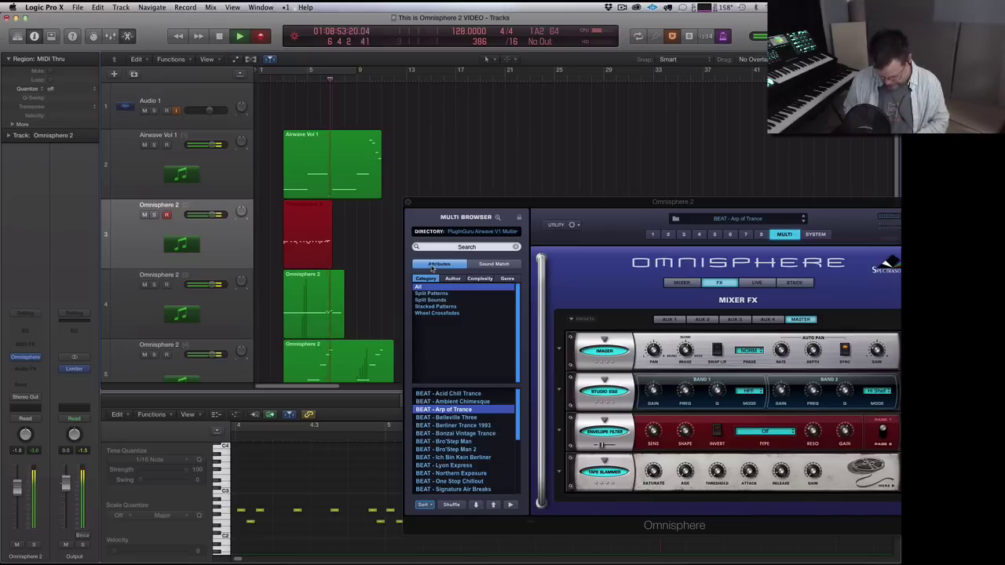
key(space)
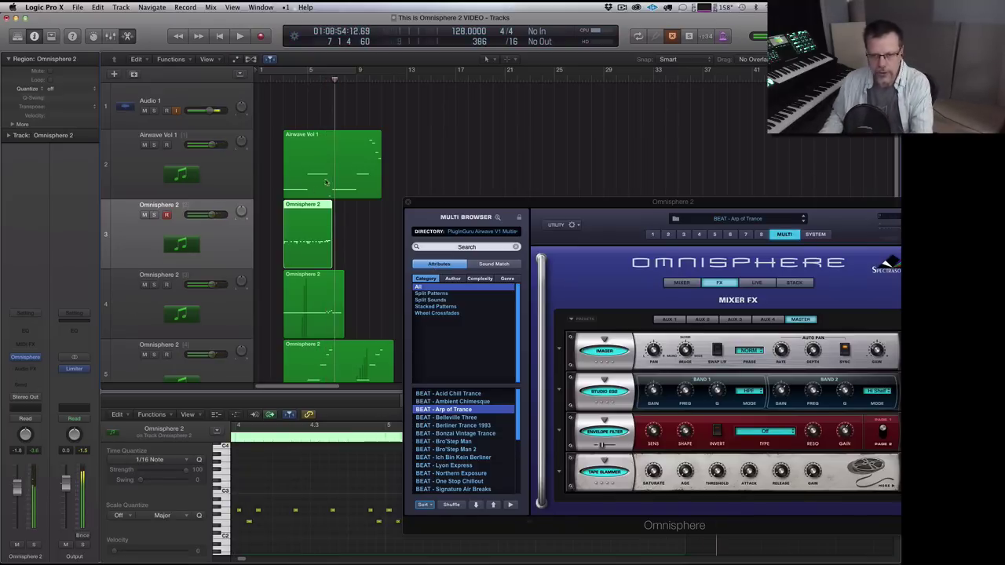
key(q)
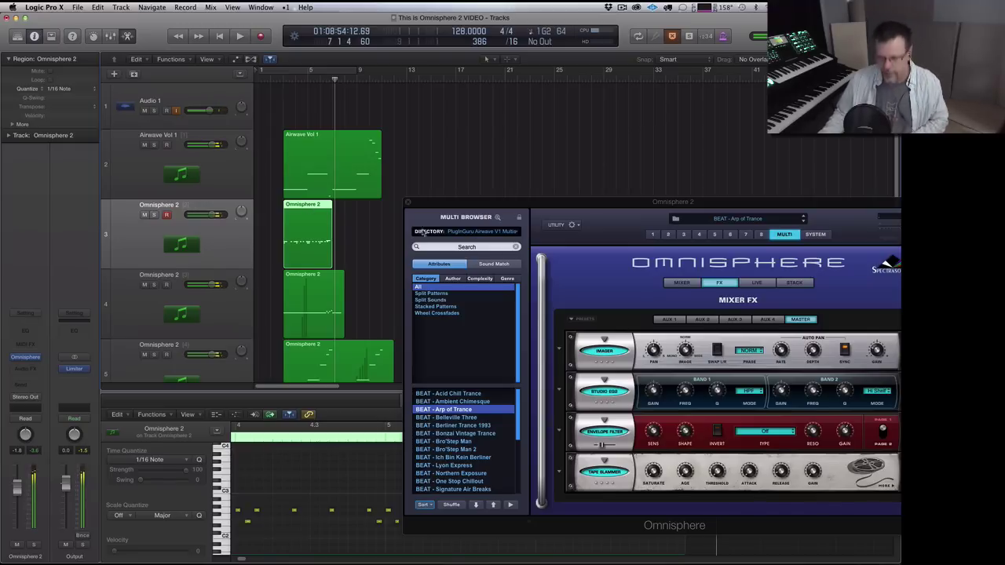
- Turn off Stack Mode for the multi and play back the arrangement from the start of the Airwave Vol 1 region
click(185, 136)
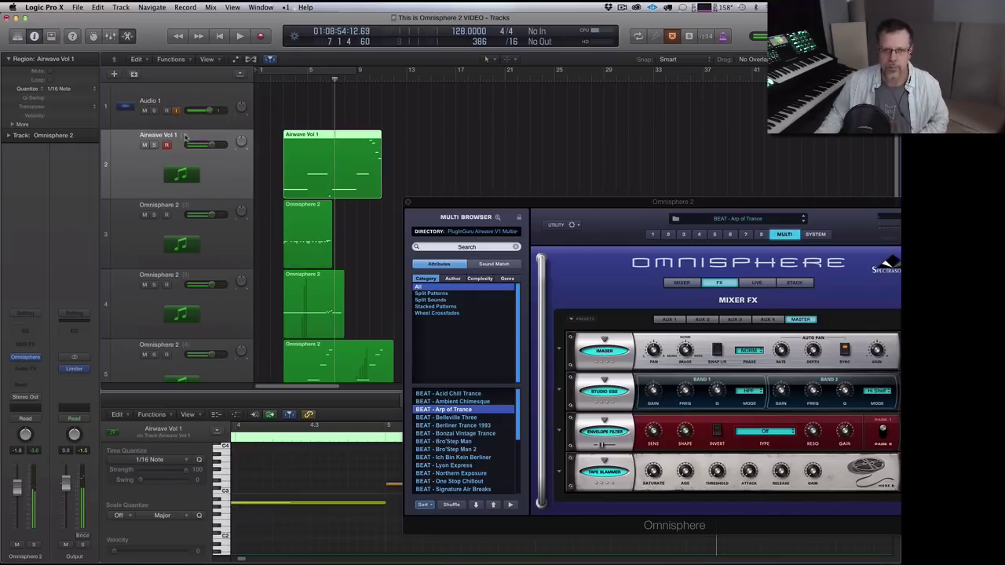
click(787, 283)
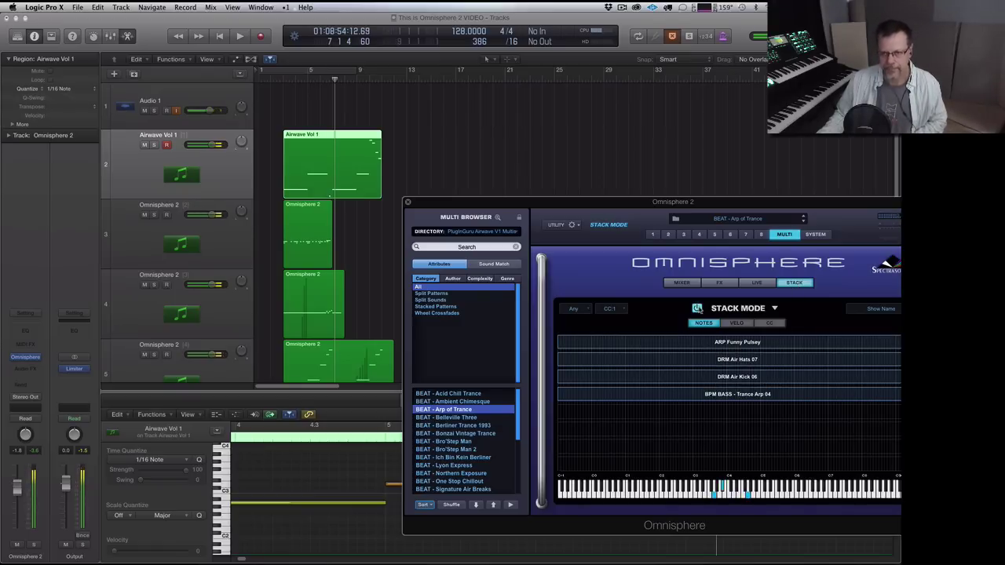
key(space)
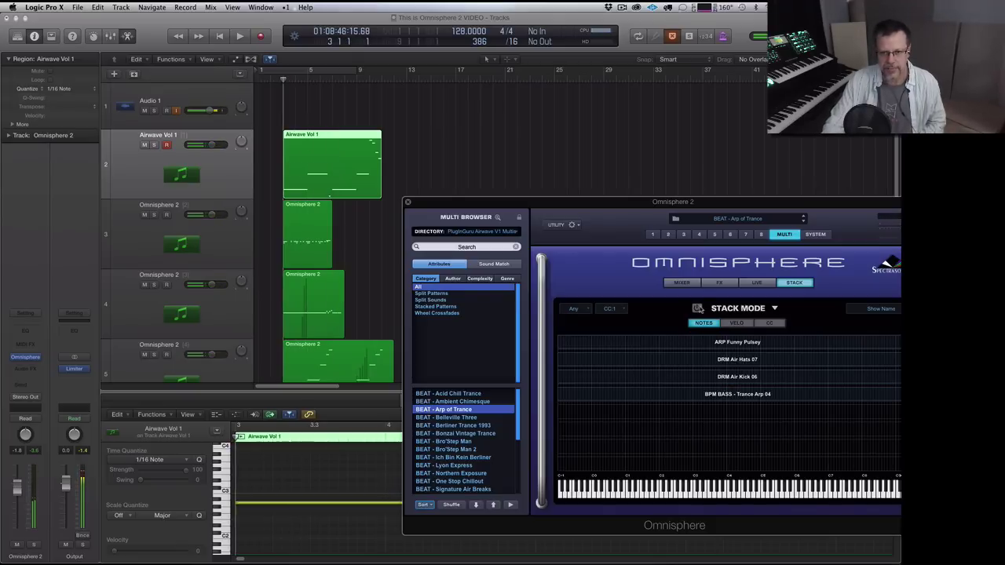
key(space)
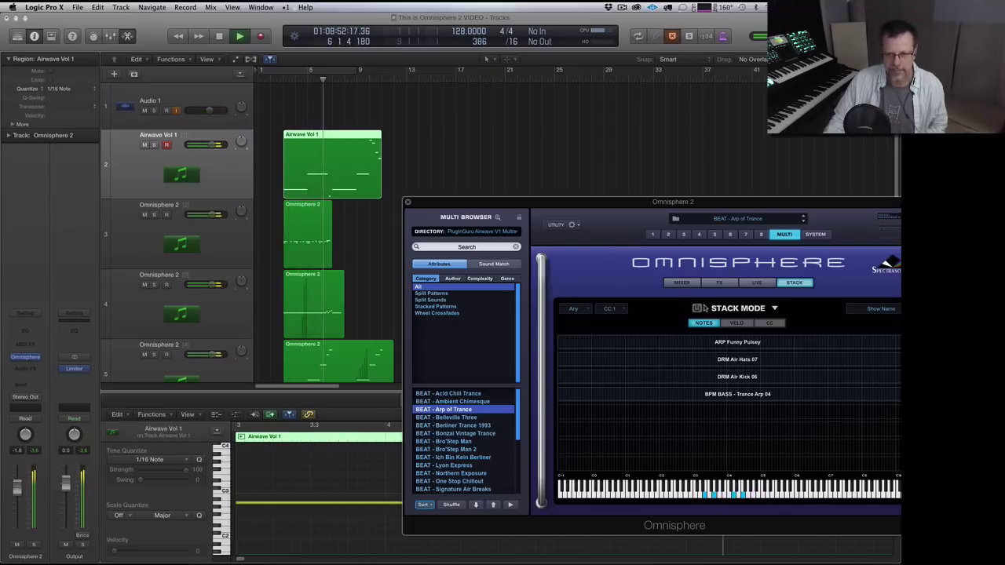
key(space)
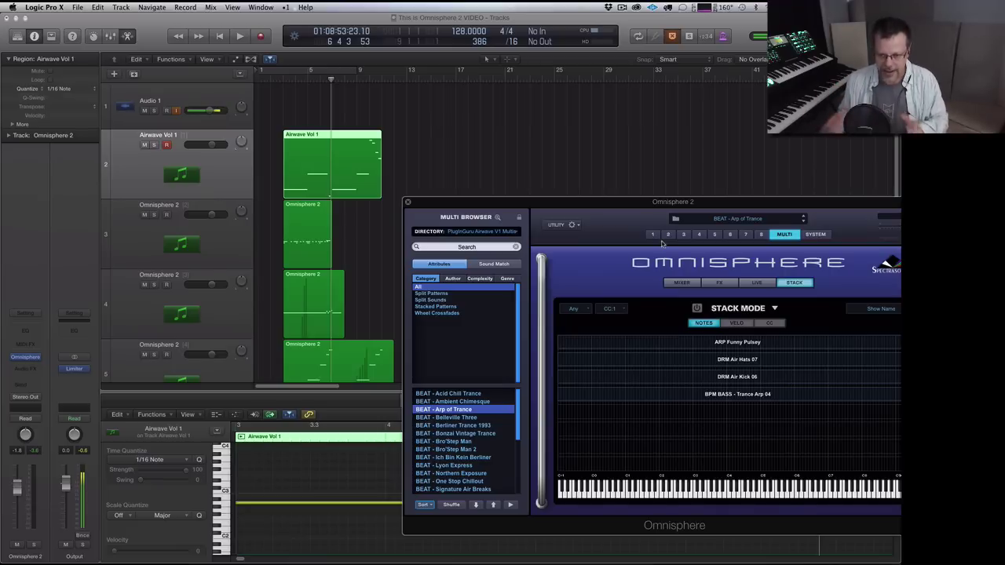
- Replace part 4's bass sound on track 5 with BASS - Club Plunker from the PlugInGuru TOXIC Omnisphere directory
click(473, 231)
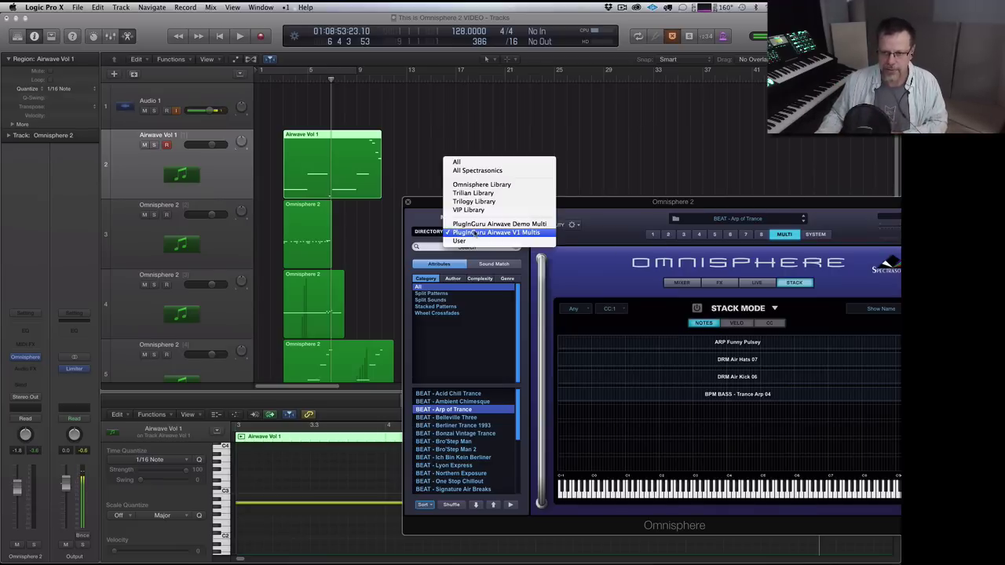
click(475, 232)
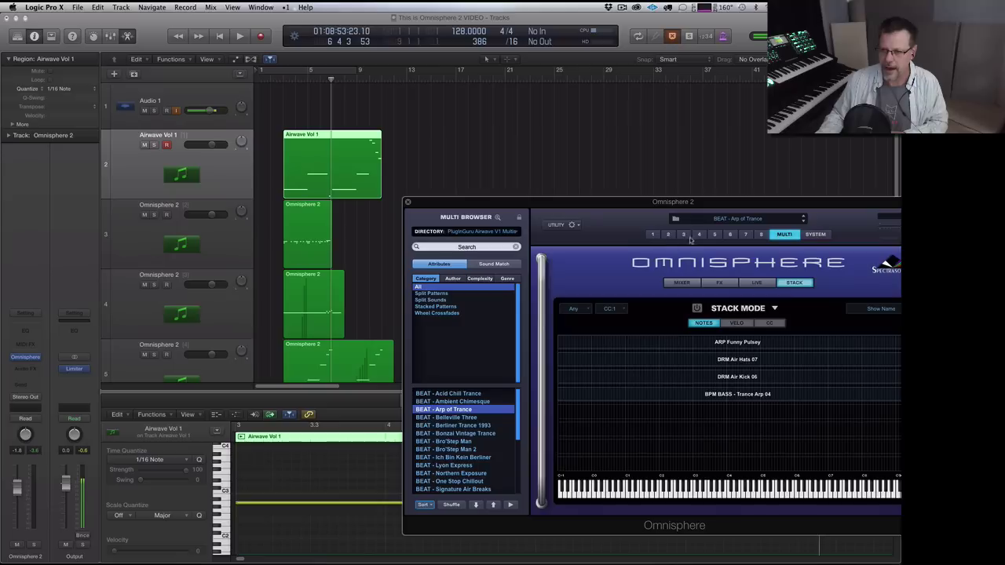
click(715, 235)
click(699, 235)
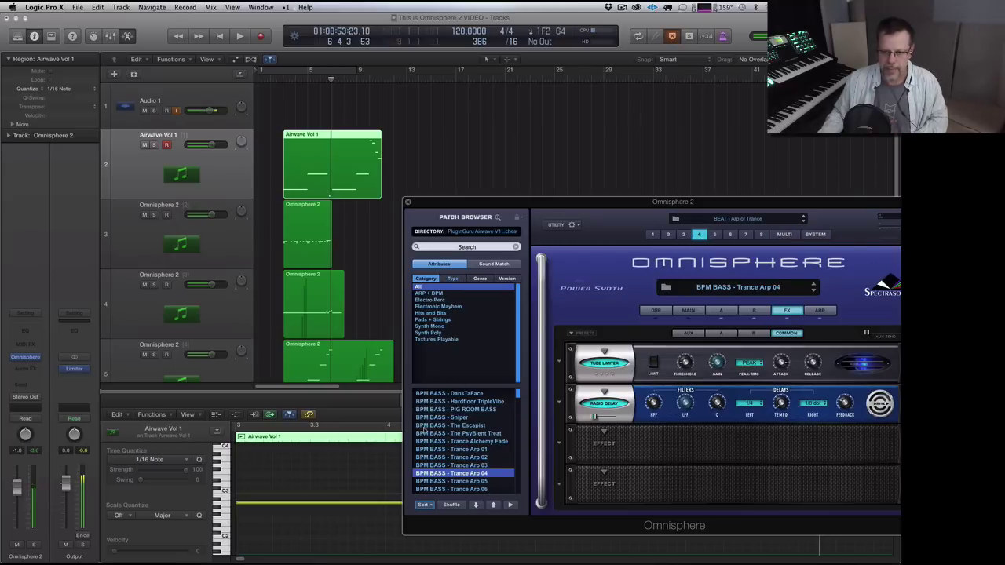
scroll(201, 353, down, 2)
click(201, 349)
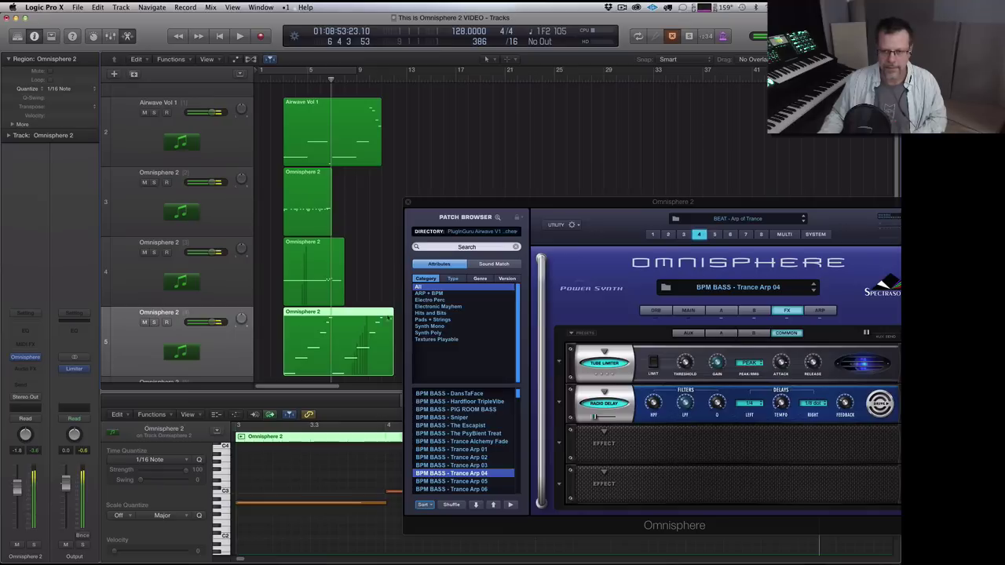
click(478, 237)
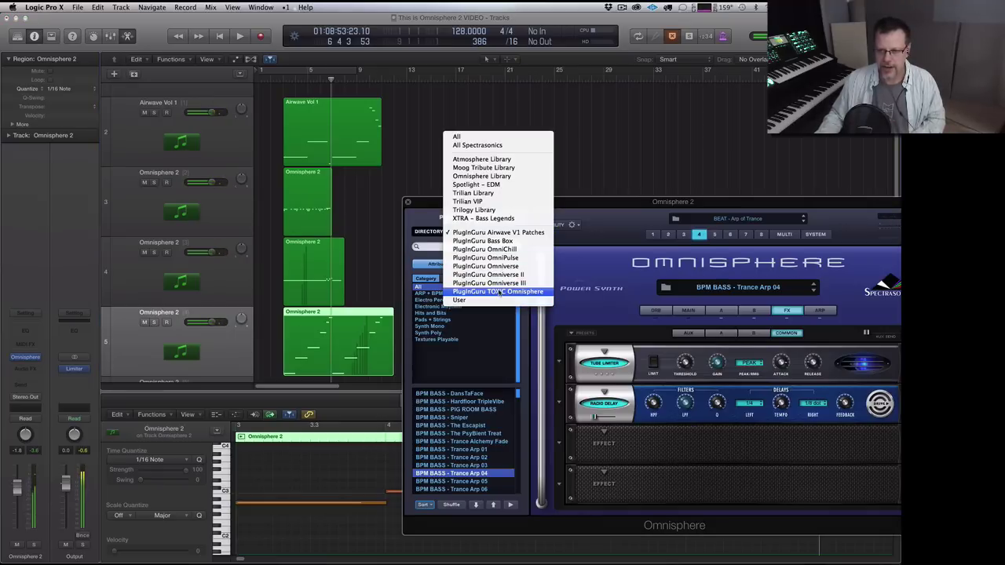
click(498, 365)
click(458, 433)
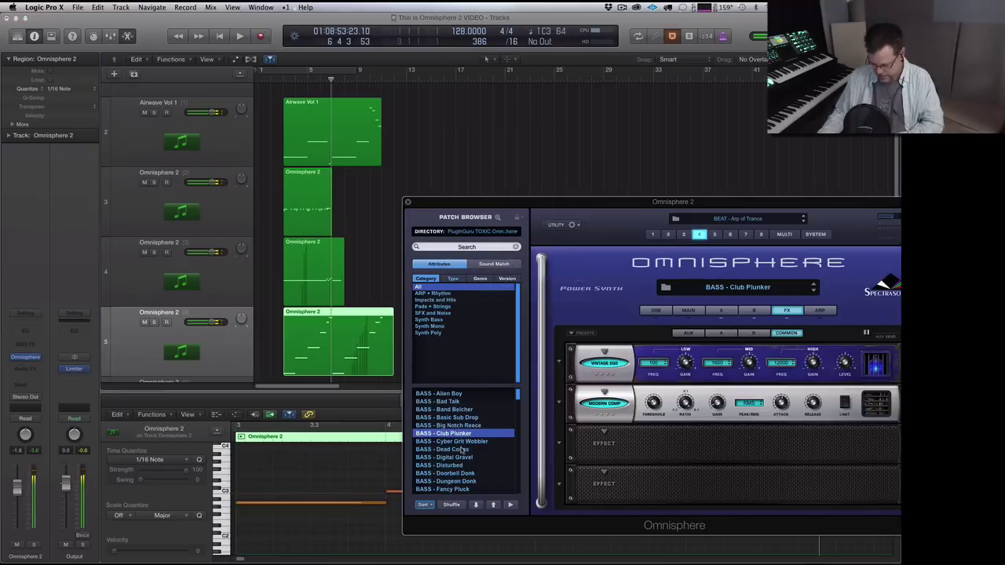
- Turn on the arpeggiator of the BASS - Club Plunker patch during playback and move the Omnisphere window fully into view
key(space)
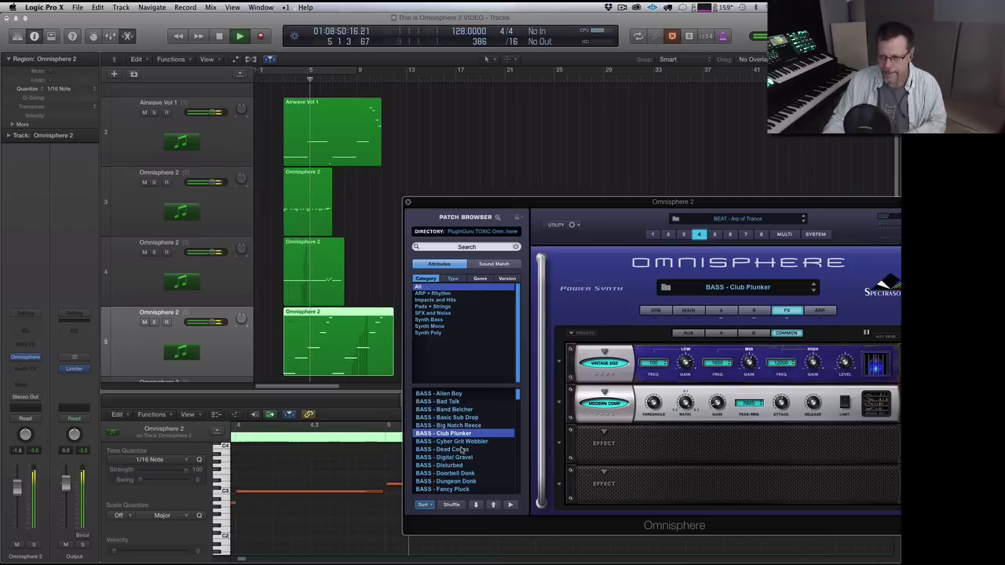
click(819, 310)
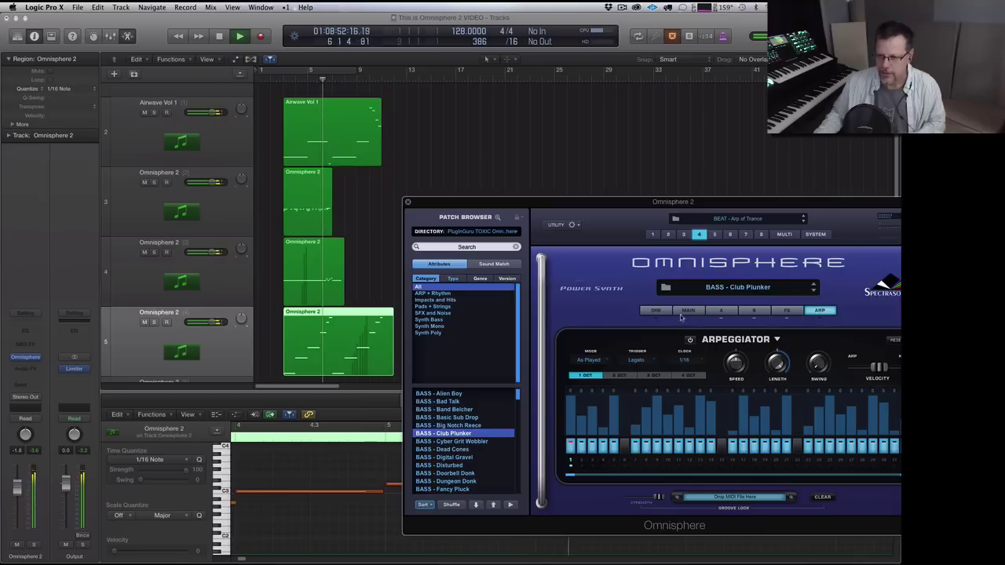
click(690, 340)
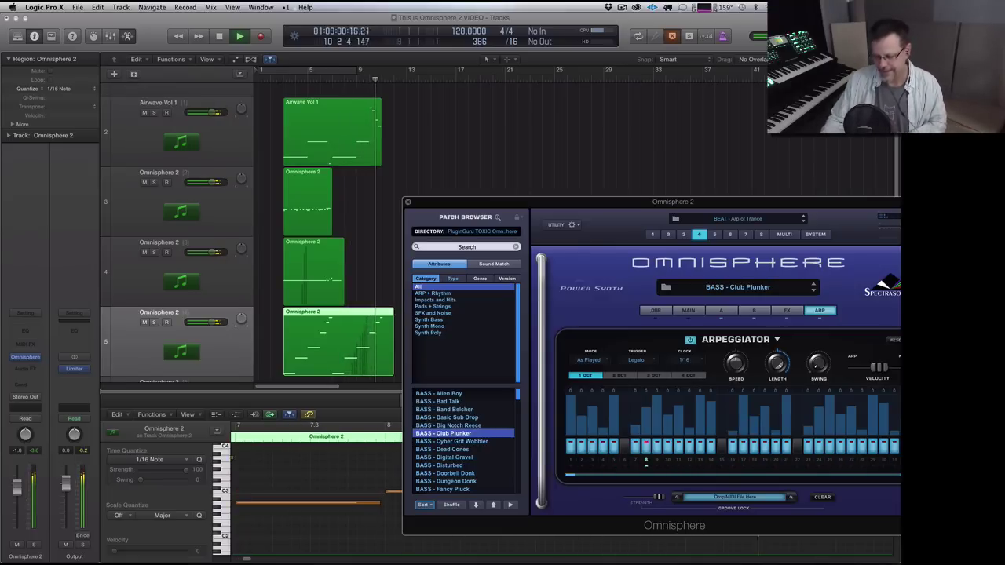
key(space)
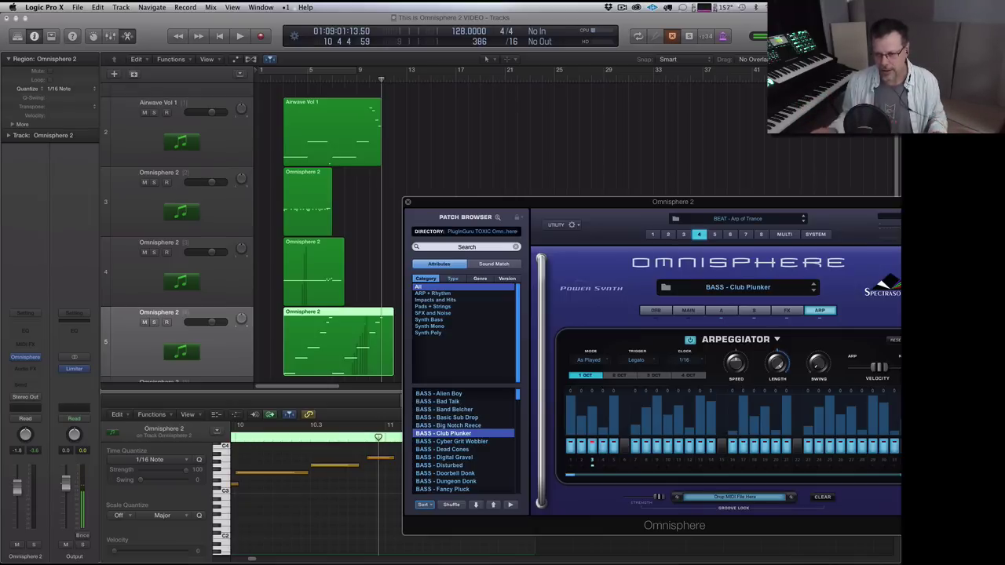
drag(721, 206, 553, 146)
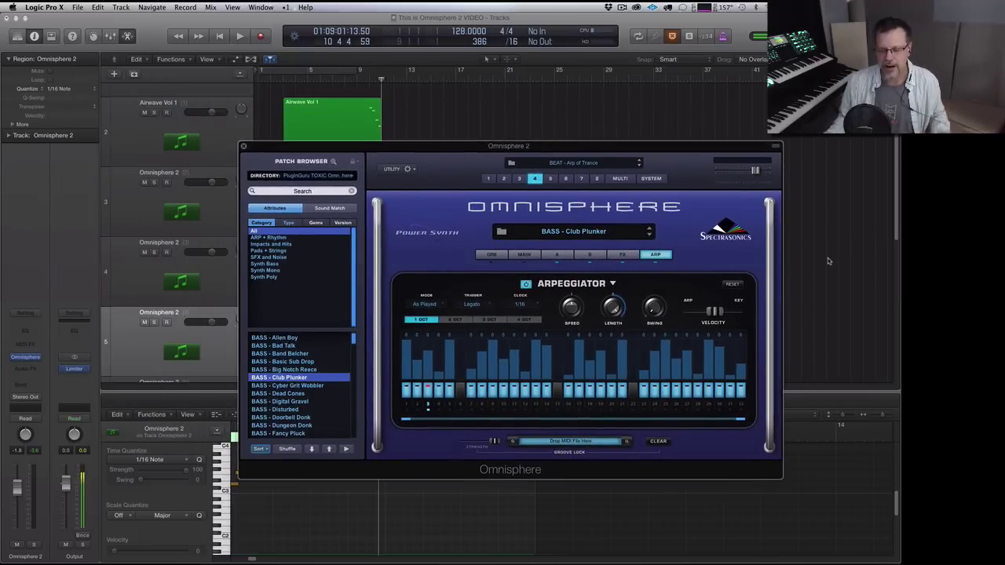